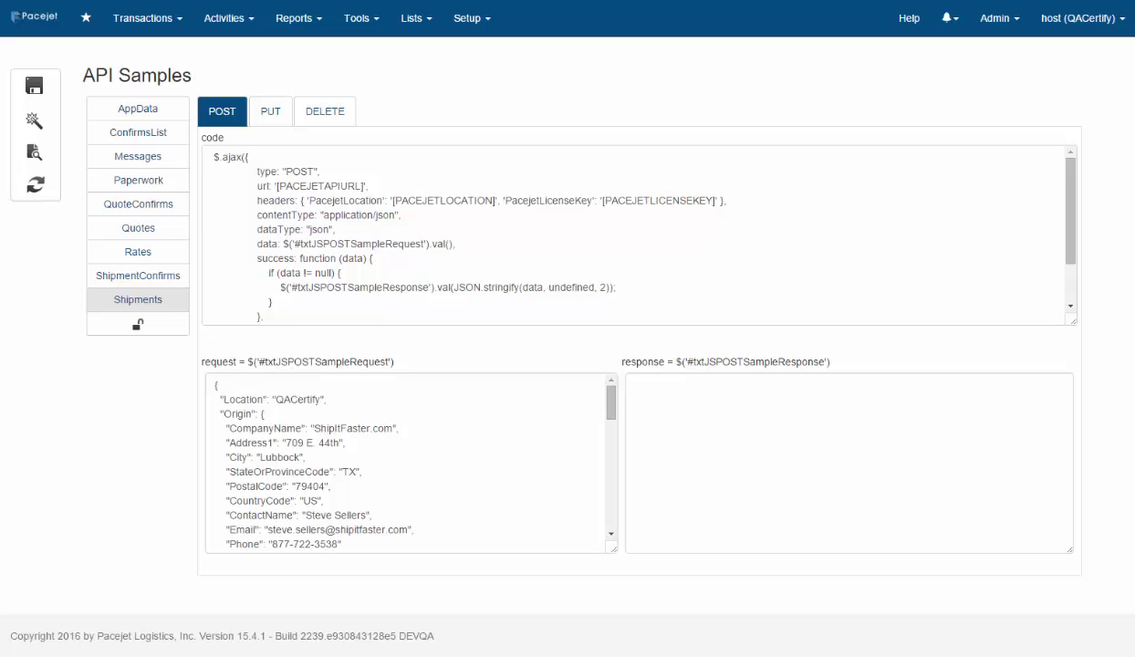
Open the API Samples page from the Tools menu and show the Shipments POST sample.
click(361, 19)
mouse_move(431, 50)
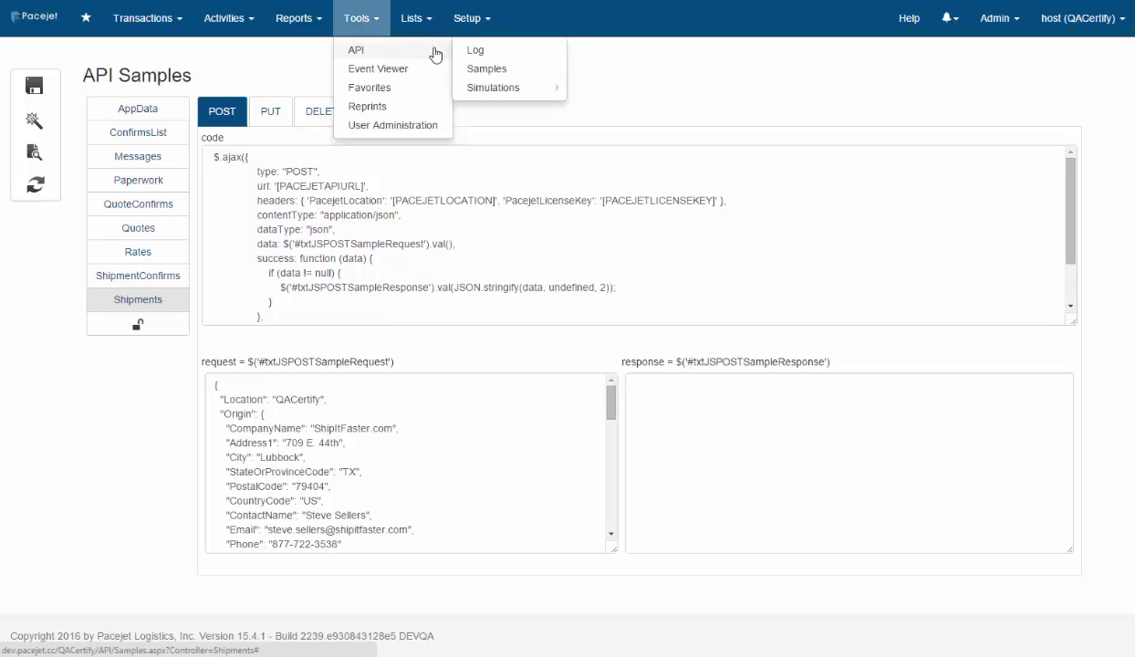
click(504, 75)
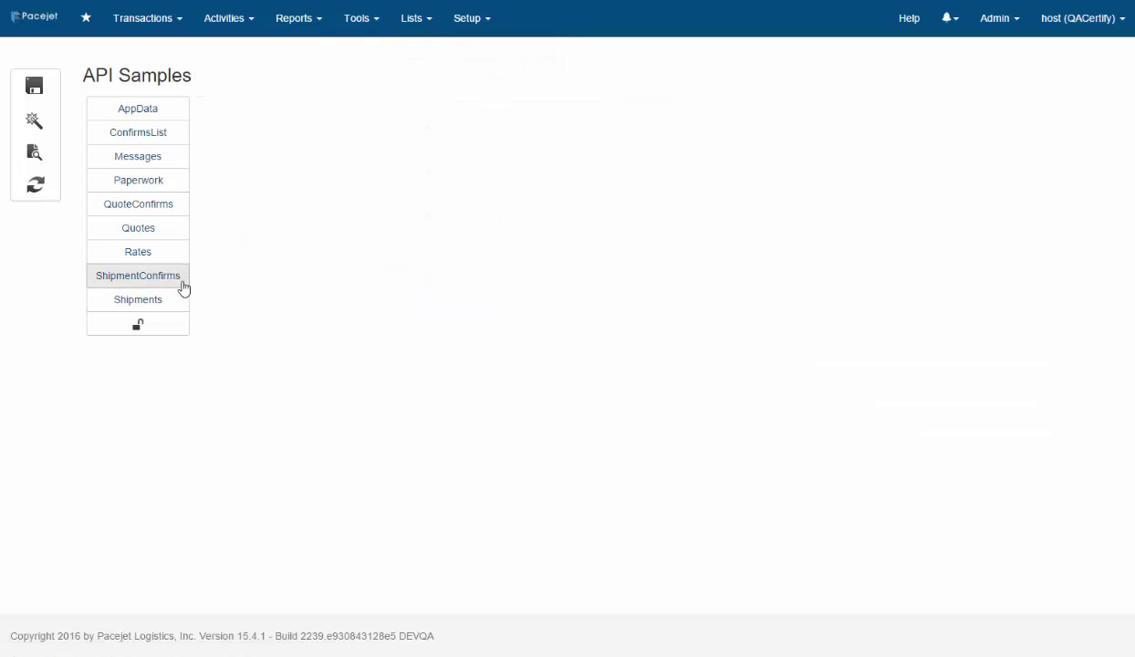
click(146, 309)
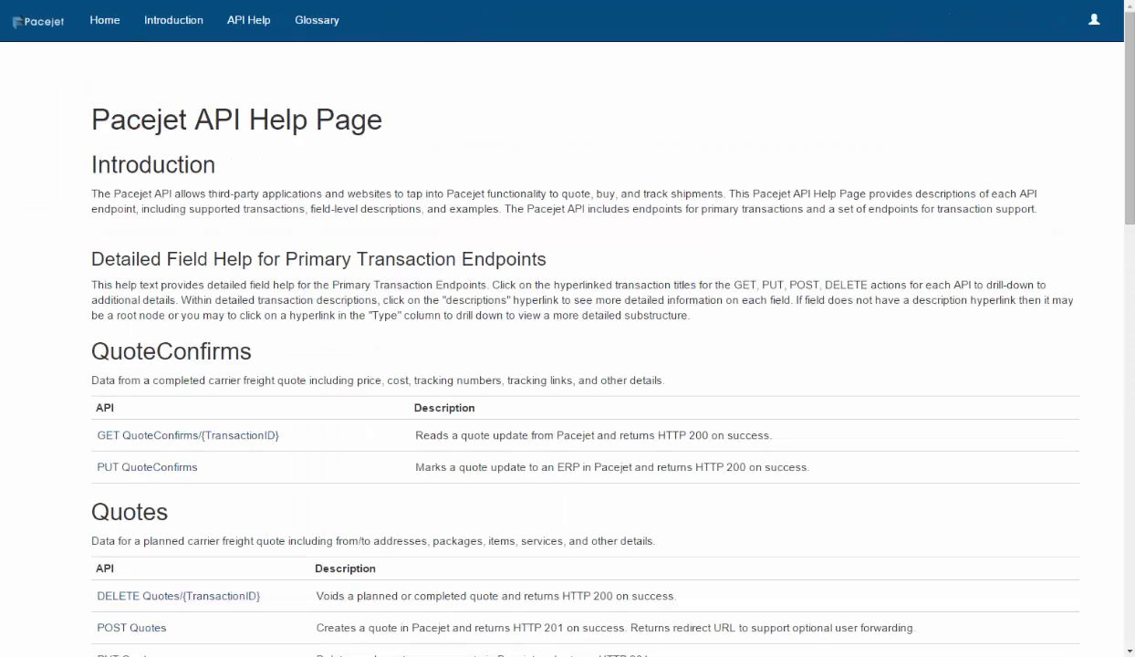
scroll(342, 157, down, 3)
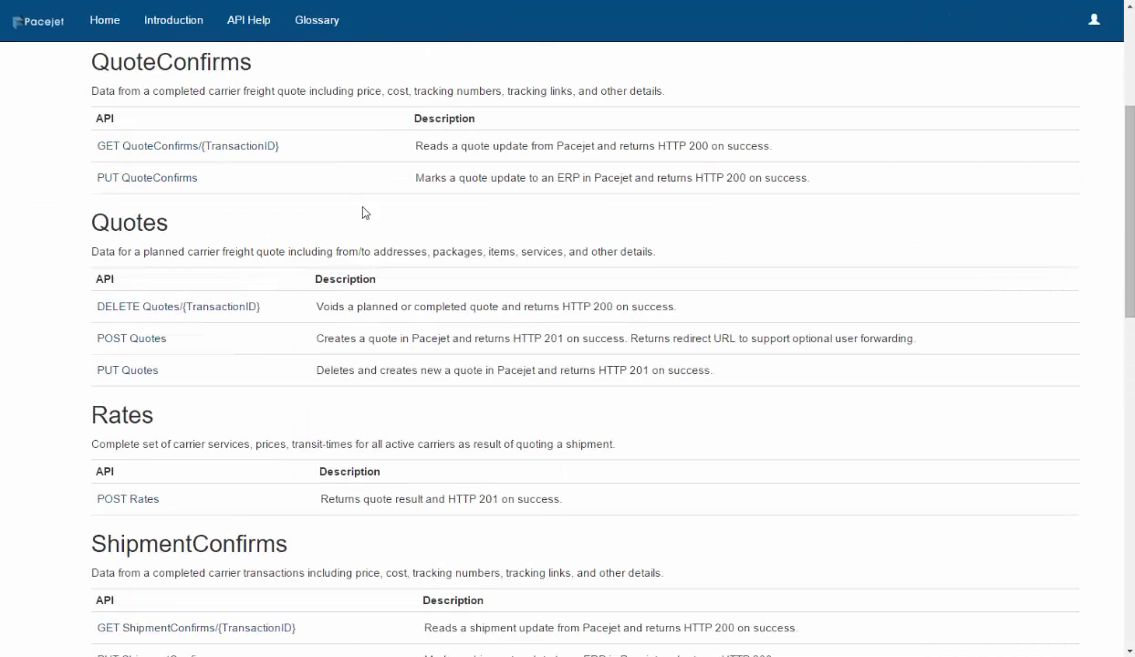
scroll(362, 212, down, 5)
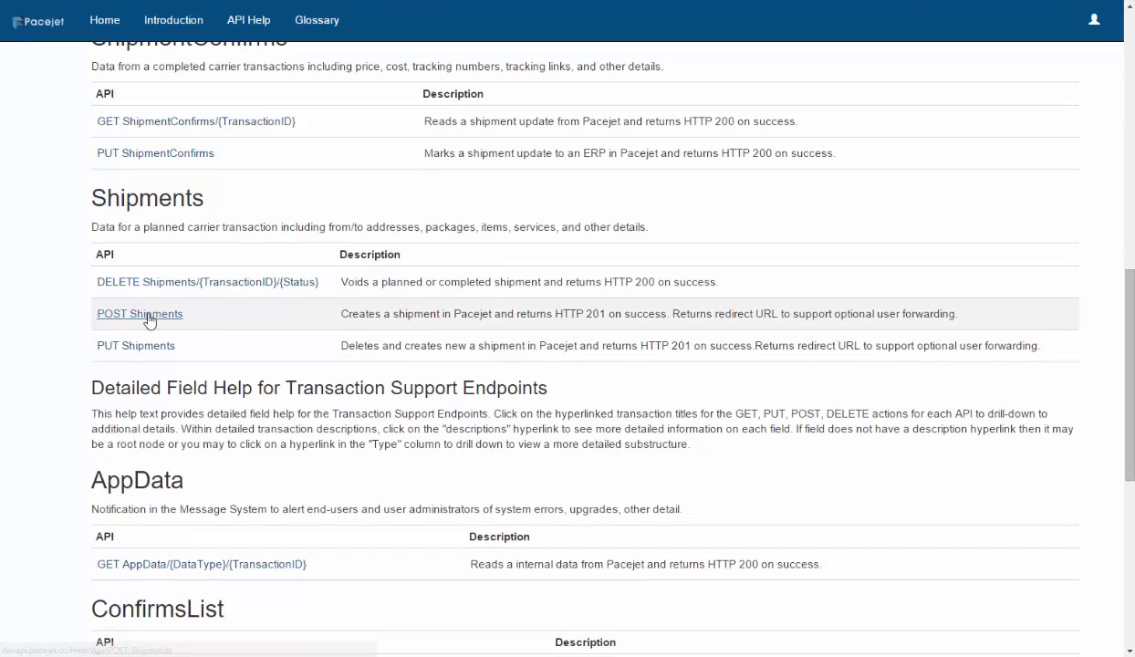
scroll(387, 286, down, 2)
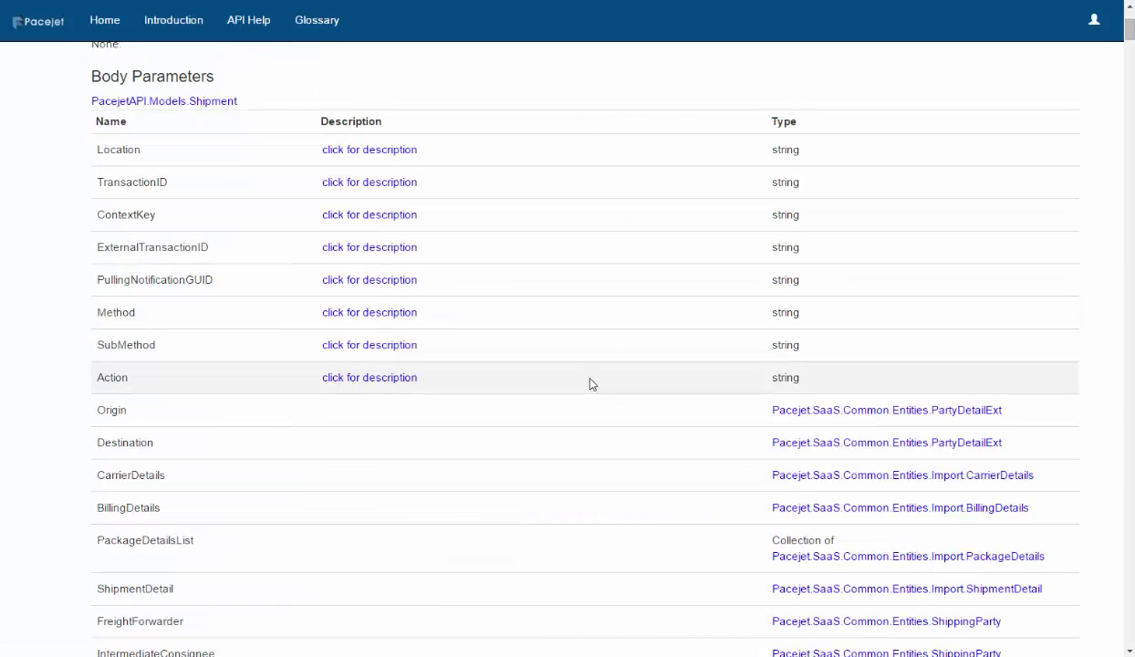
scroll(589, 384, up, 3)
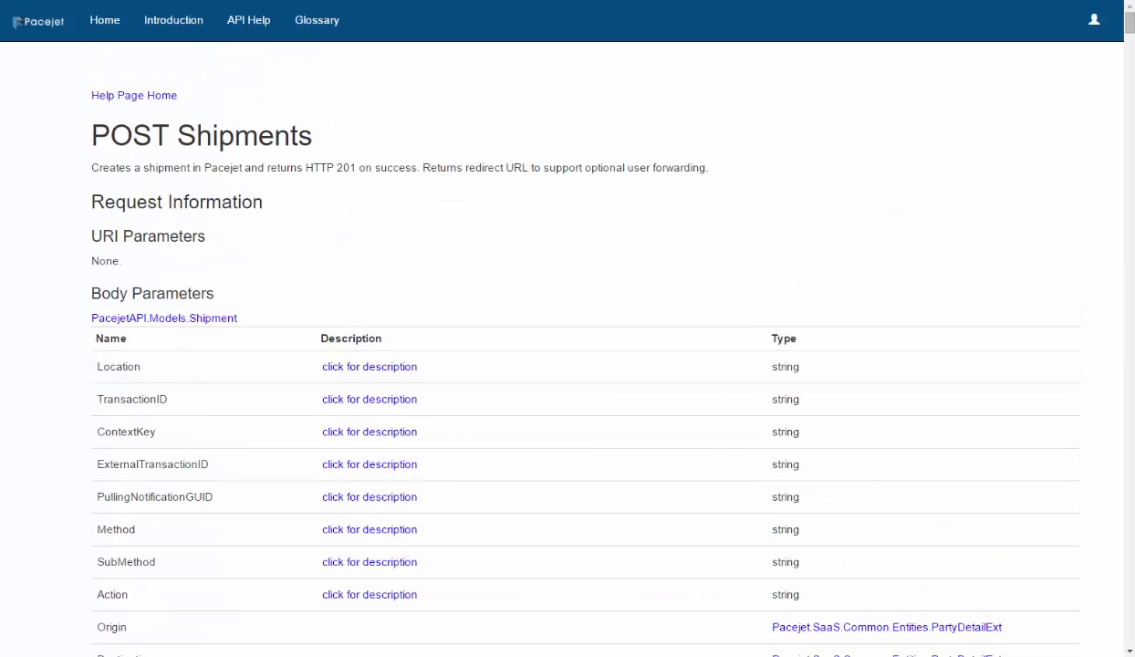
key(ctrl+Tab)
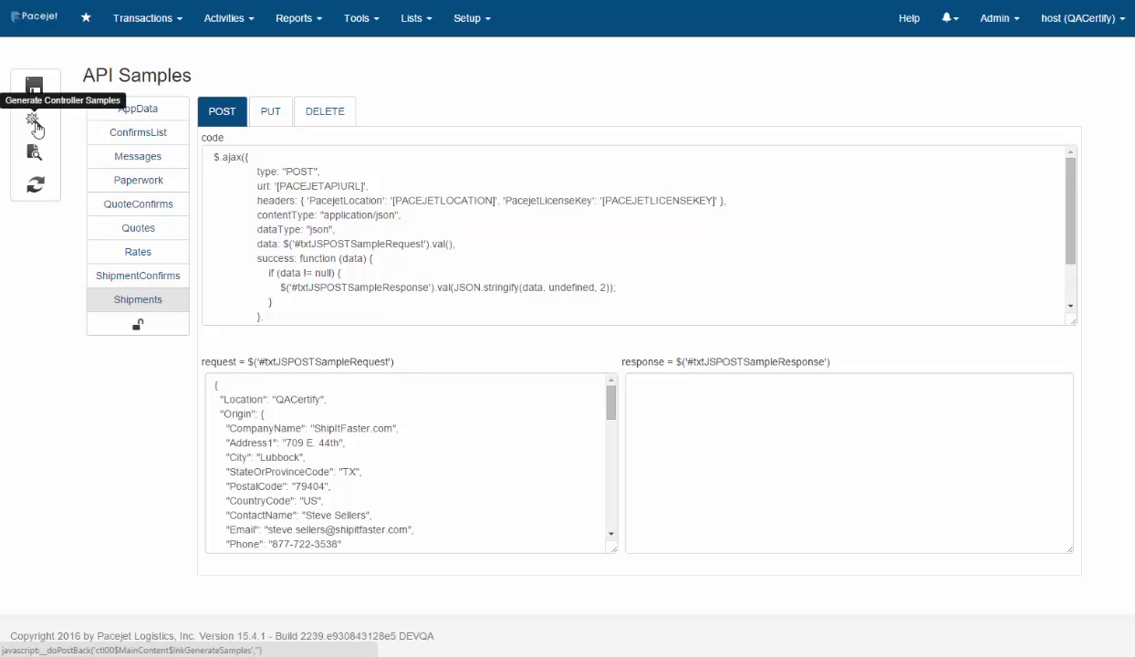
Turn on preview mode so the Shipments sample runs against the live API.
click(35, 155)
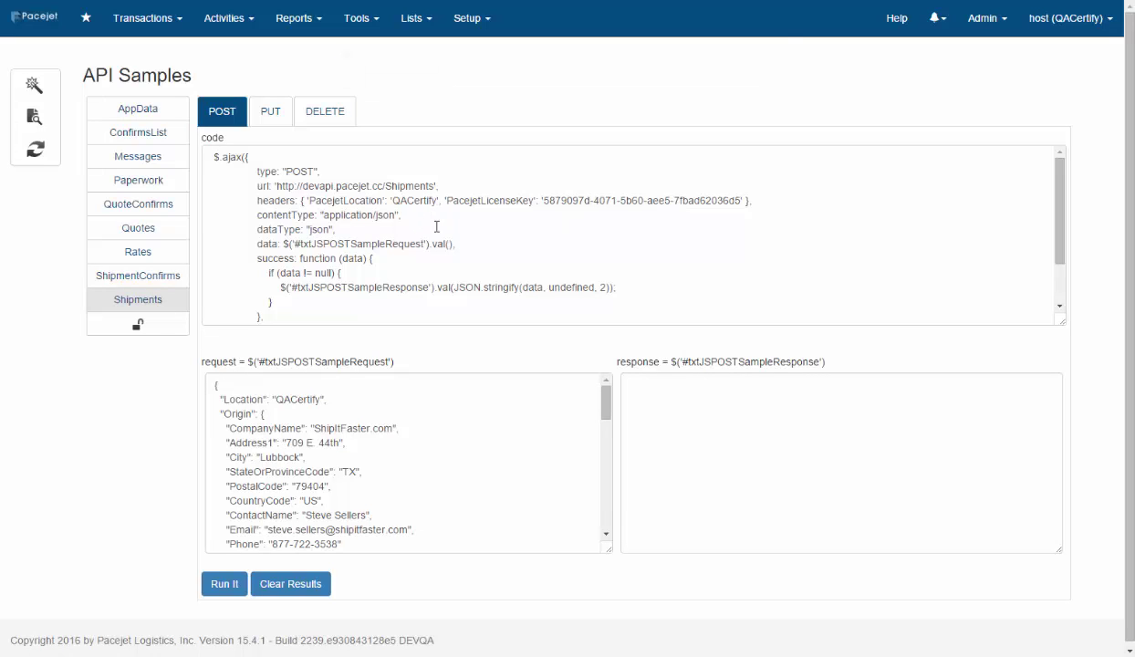
click(145, 277)
click(142, 298)
Review the two-package shipment request JSON and submit it.
click(468, 410)
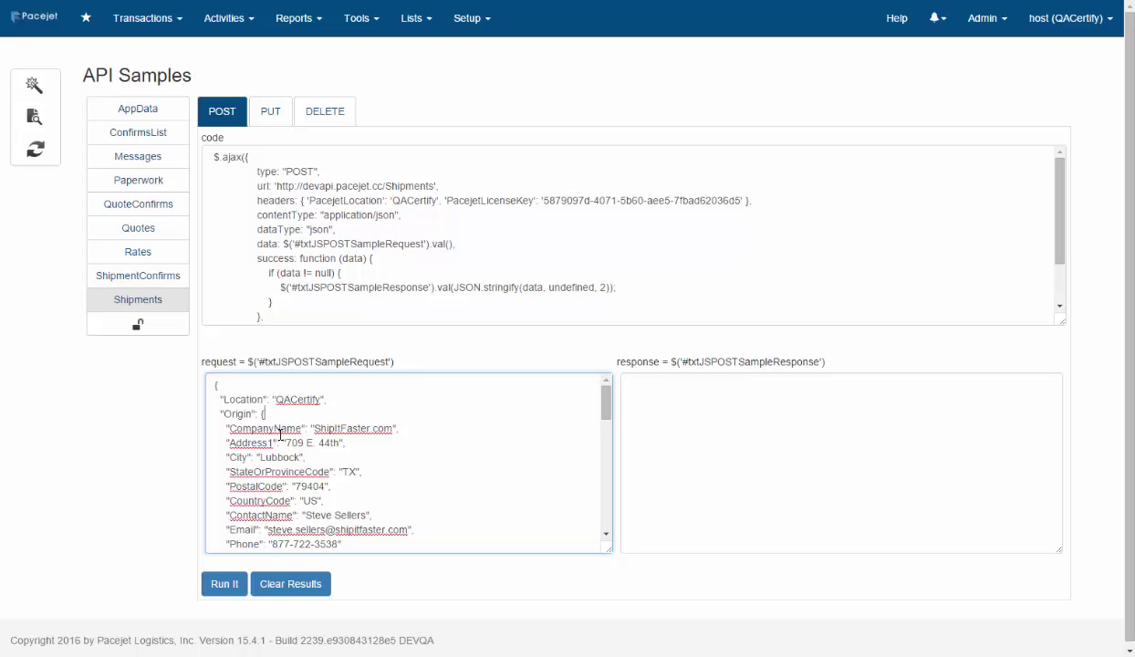
drag(605, 399, 605, 403)
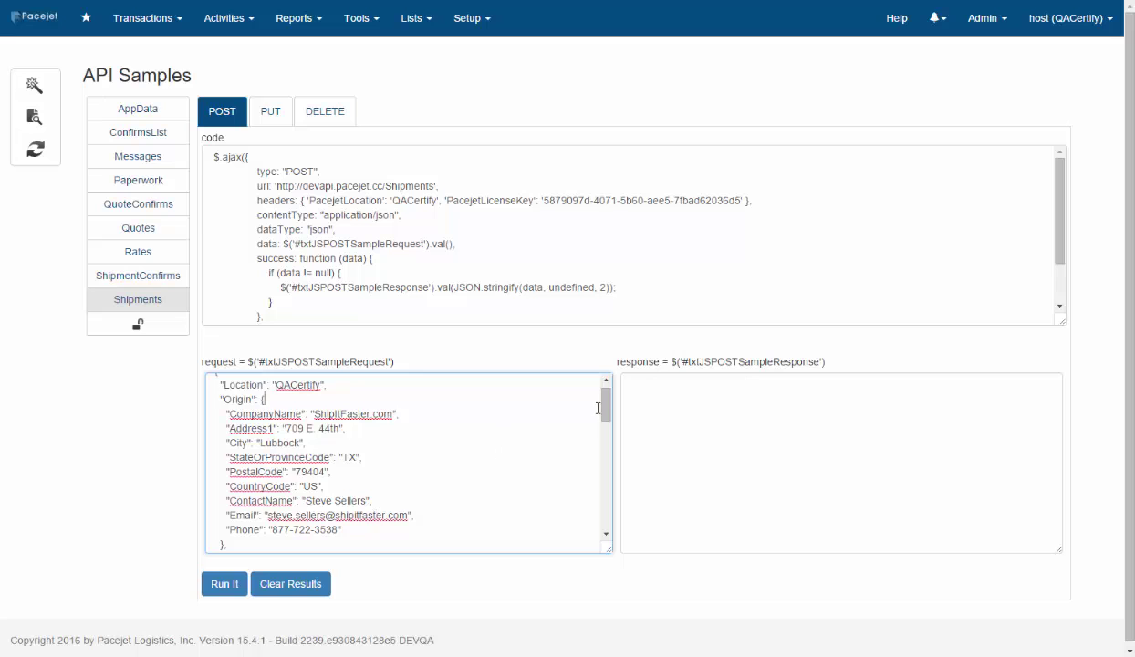
drag(607, 410, 609, 473)
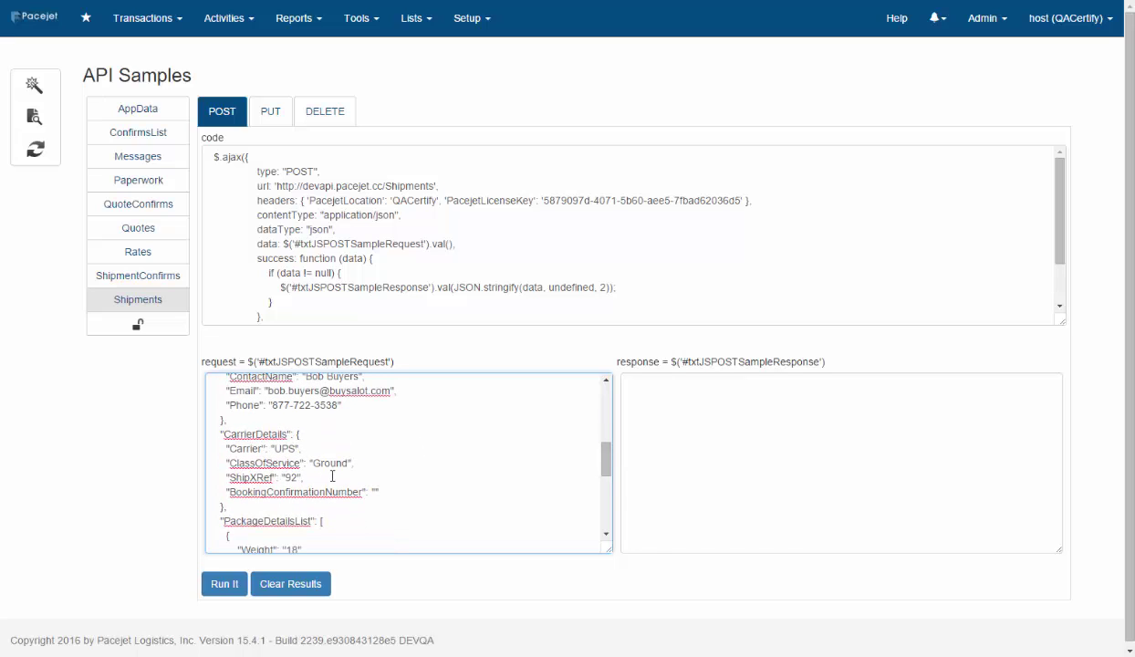
scroll(607, 465, down, 1)
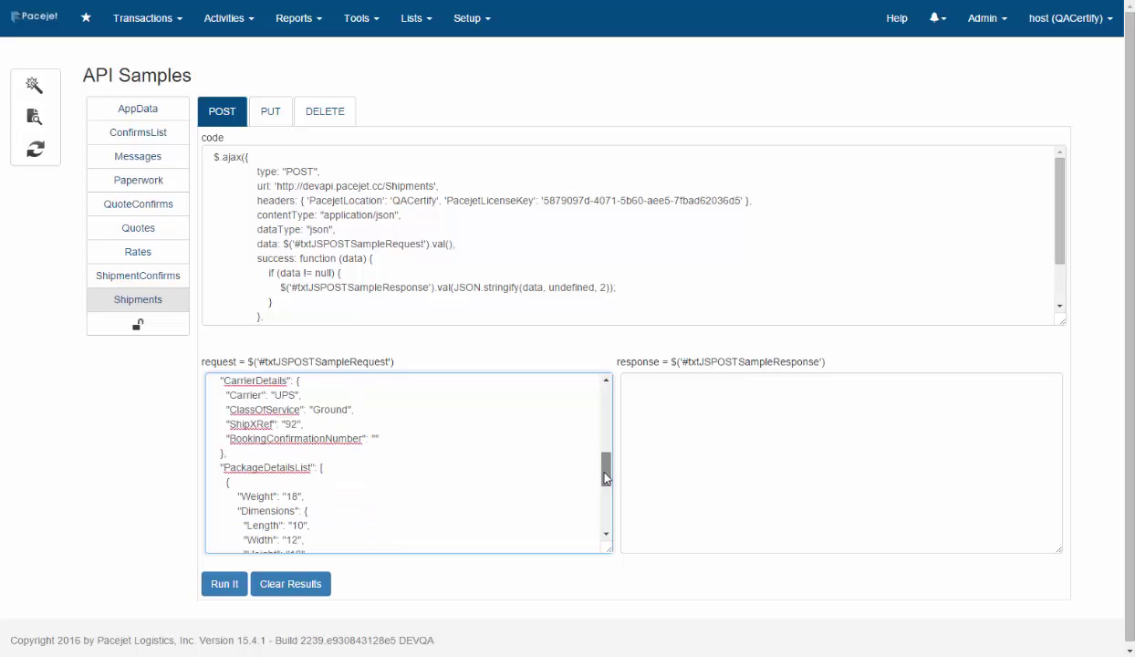
scroll(602, 469, down, 1)
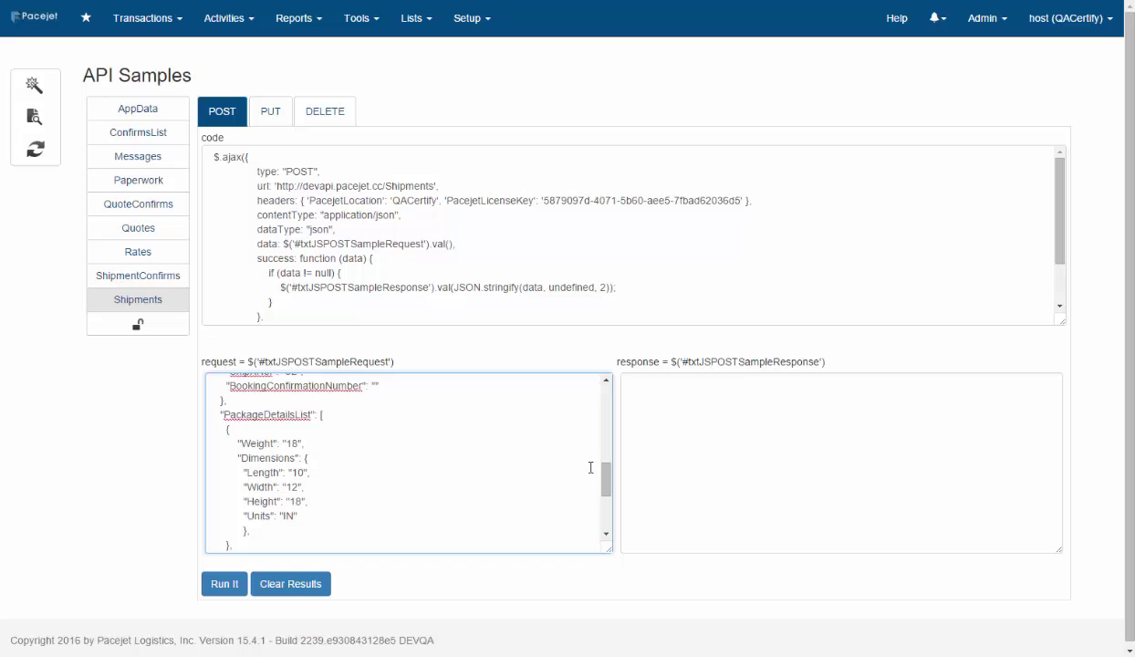
drag(603, 482, 583, 512)
click(211, 577)
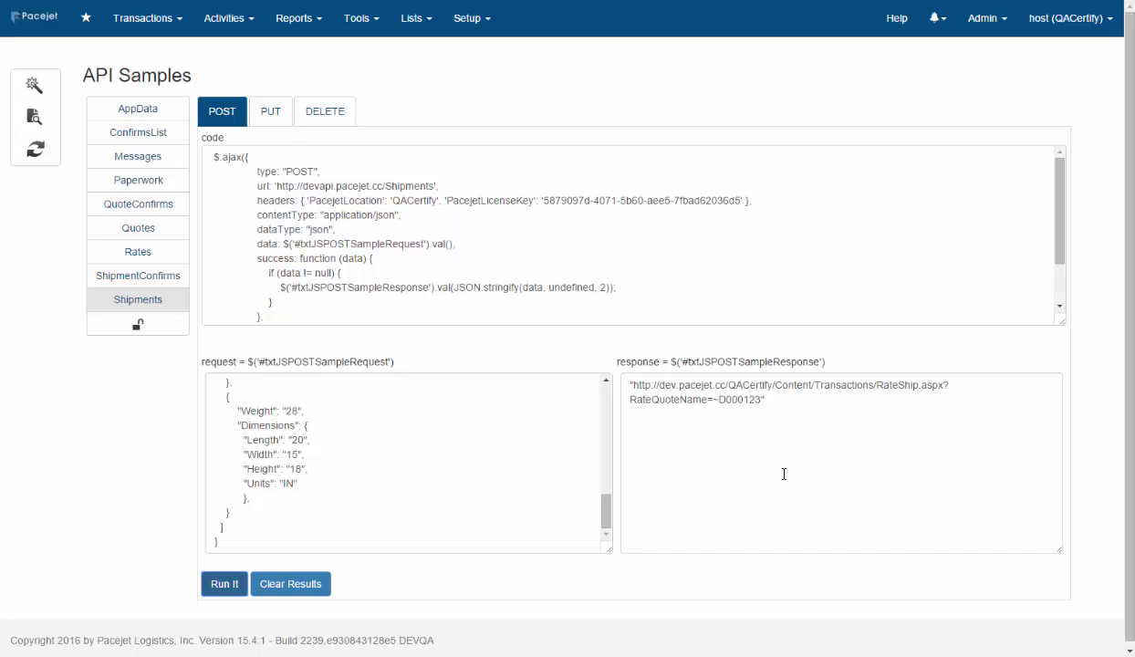
Select the returned RateShip.aspx URL for shipment D000123.
drag(744, 394, 633, 384)
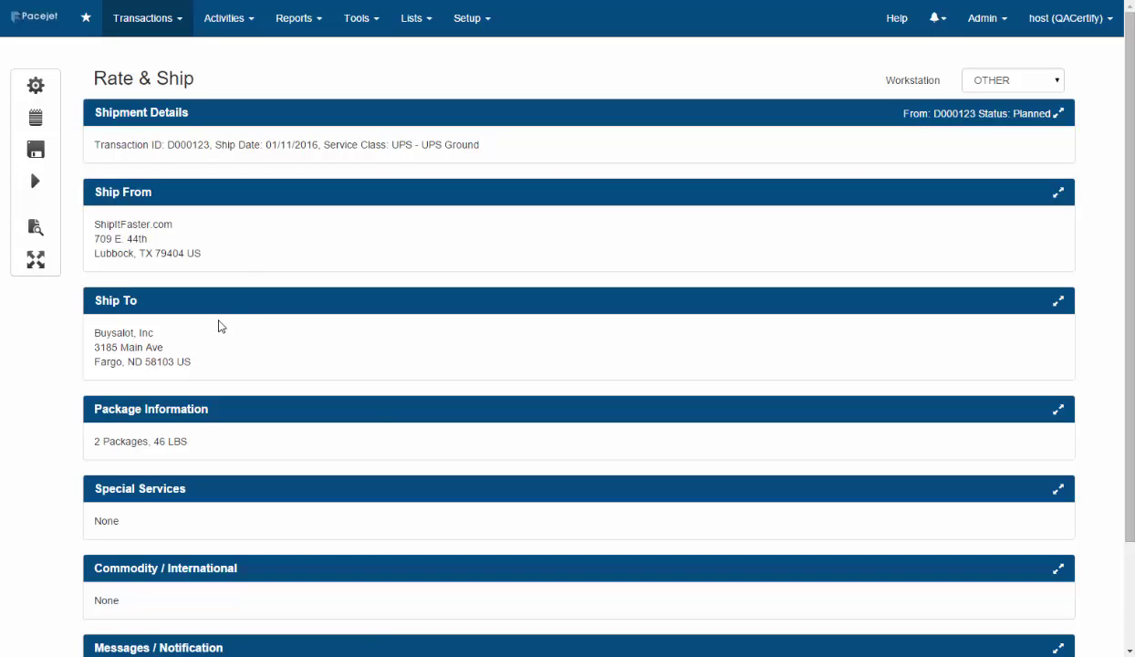
Open the Shipping Workbench and filter it to Today, showing only D000123 as Planned.
click(157, 20)
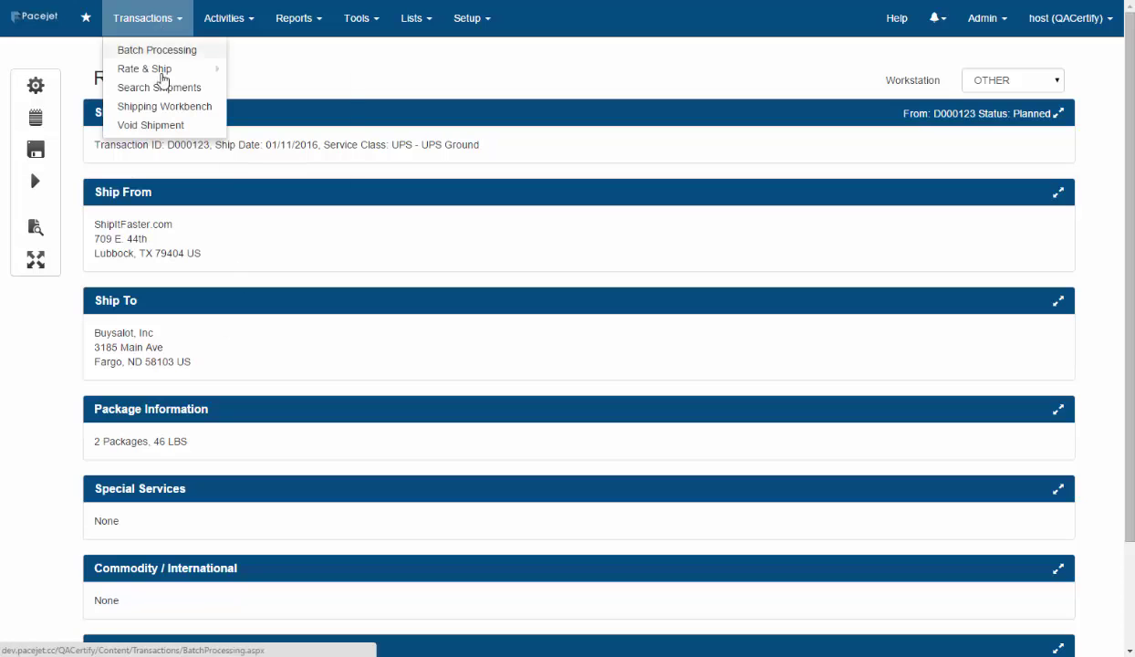
click(162, 105)
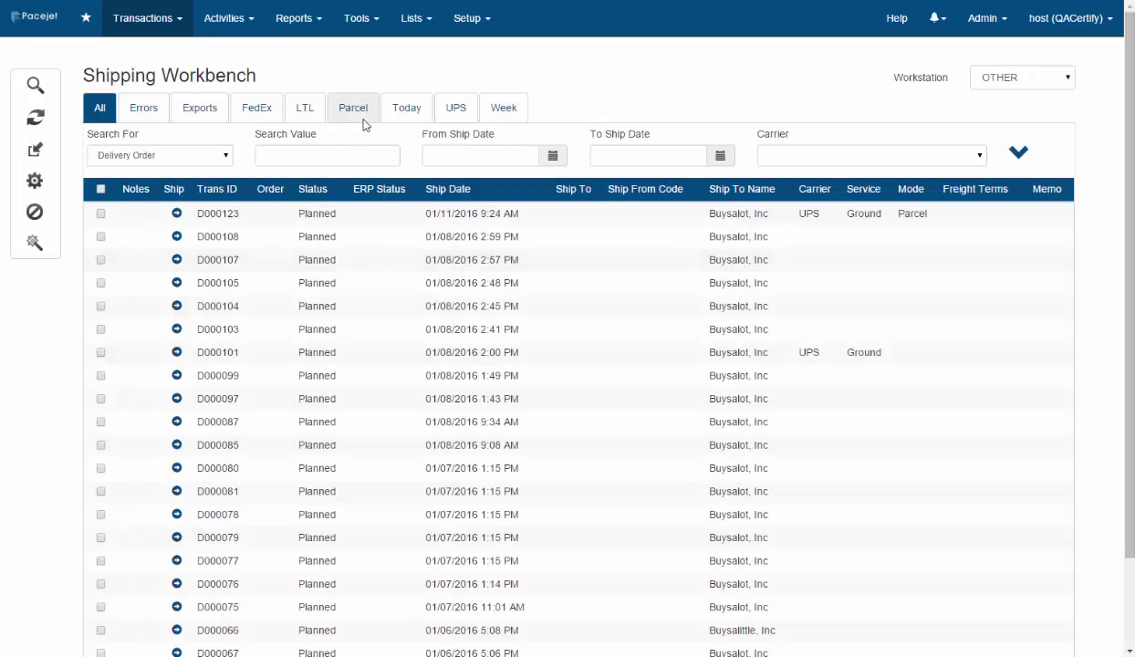
click(407, 107)
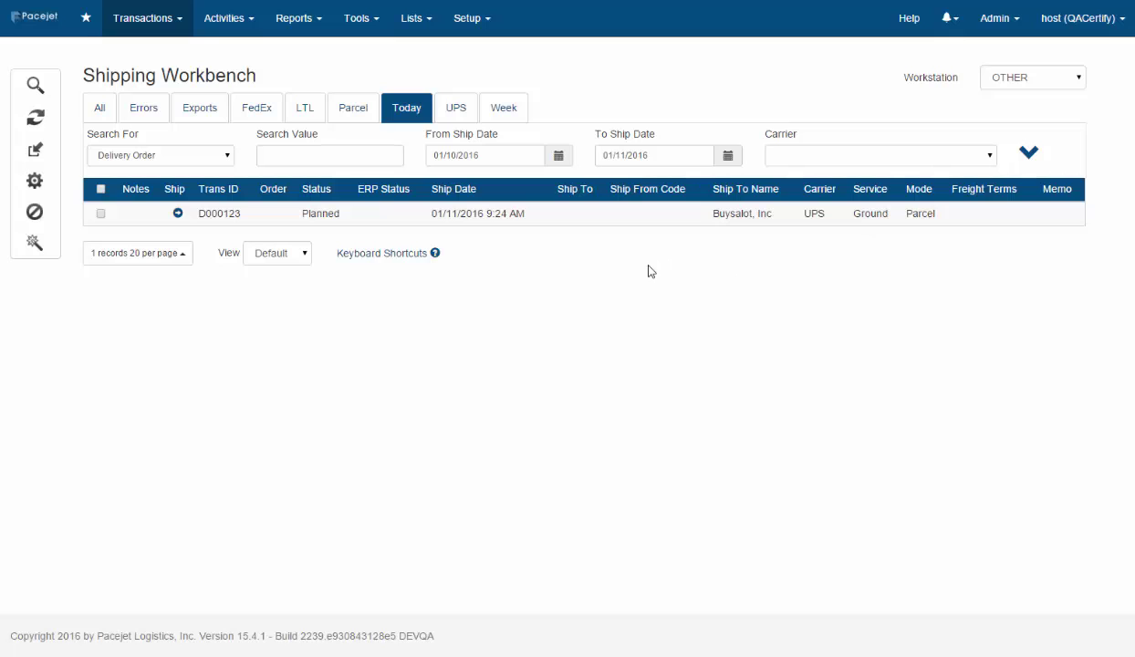
Open D000123 on Rate & Ship and review its package details.
click(178, 214)
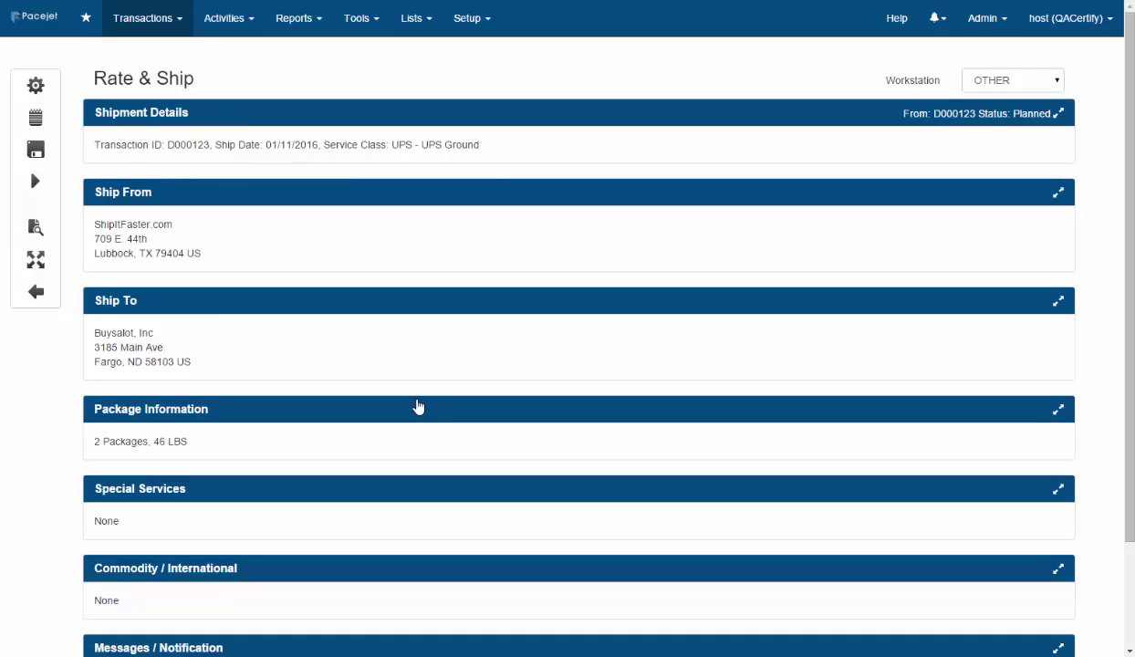
click(362, 409)
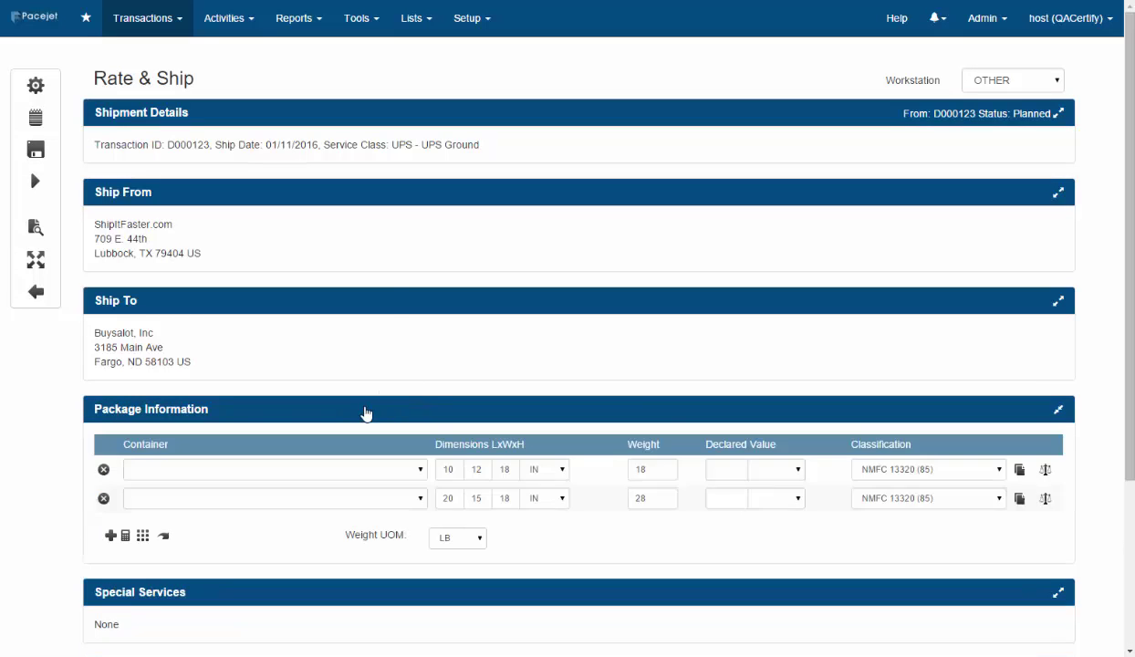
scroll(372, 290, down, 3)
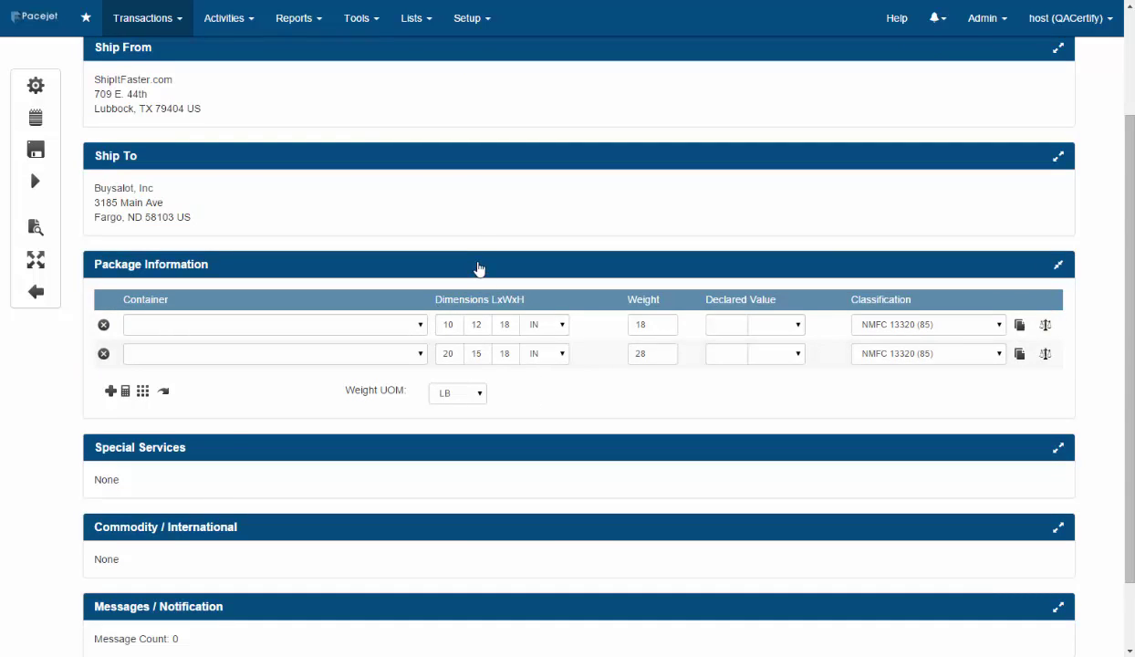
click(479, 269)
scroll(448, 251, up, 3)
Collapse the Ship From panel and ship and process D000123 as two UPS Ground packages.
click(362, 191)
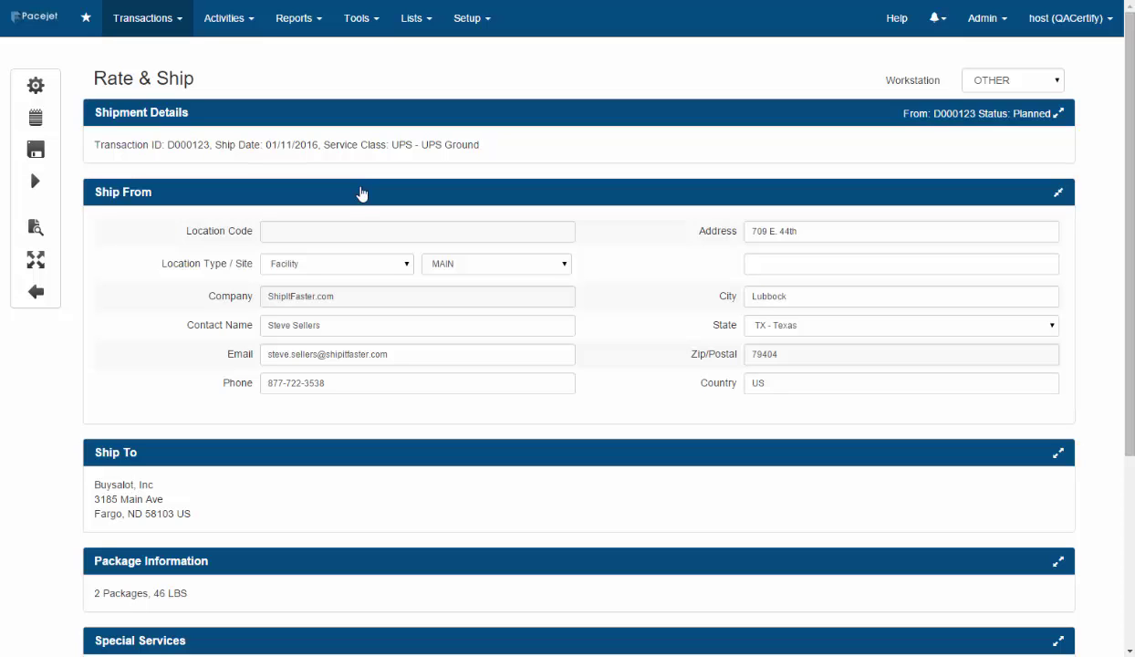
click(362, 194)
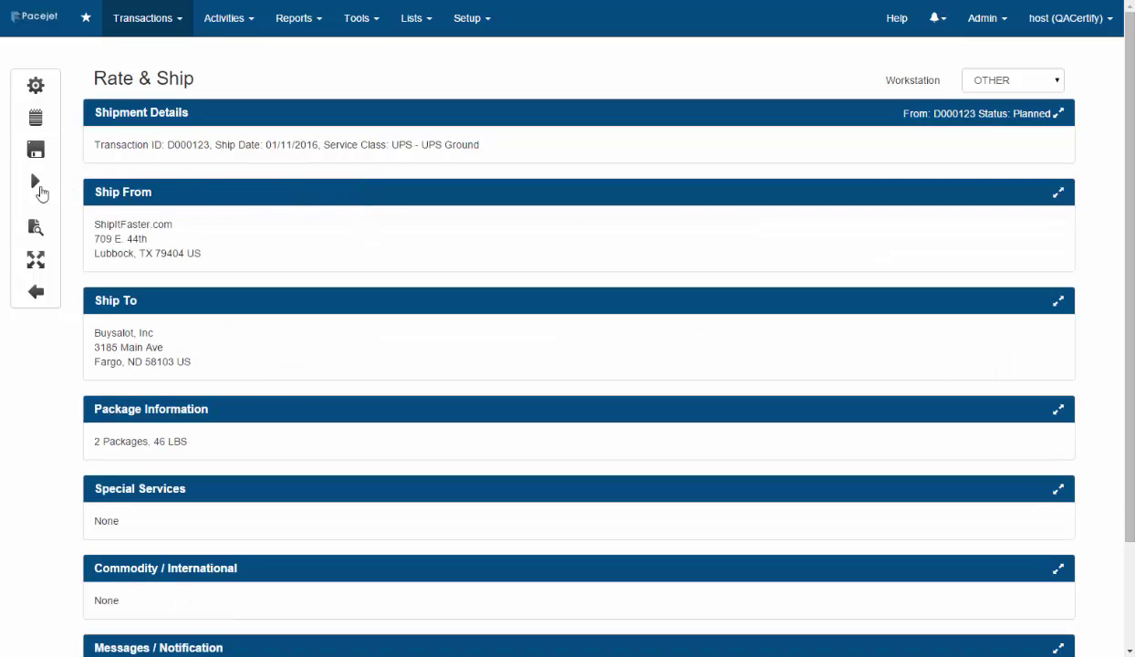
click(38, 187)
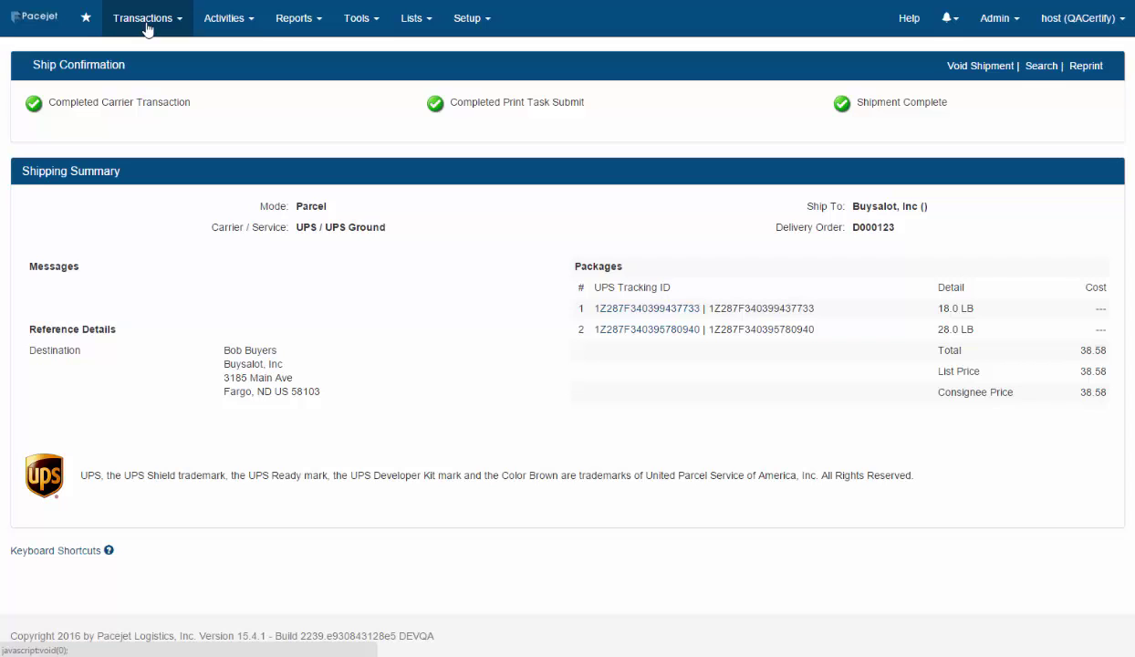
Search shipments with From Ship Date 01/11/2016 to list the six shipments.
click(146, 27)
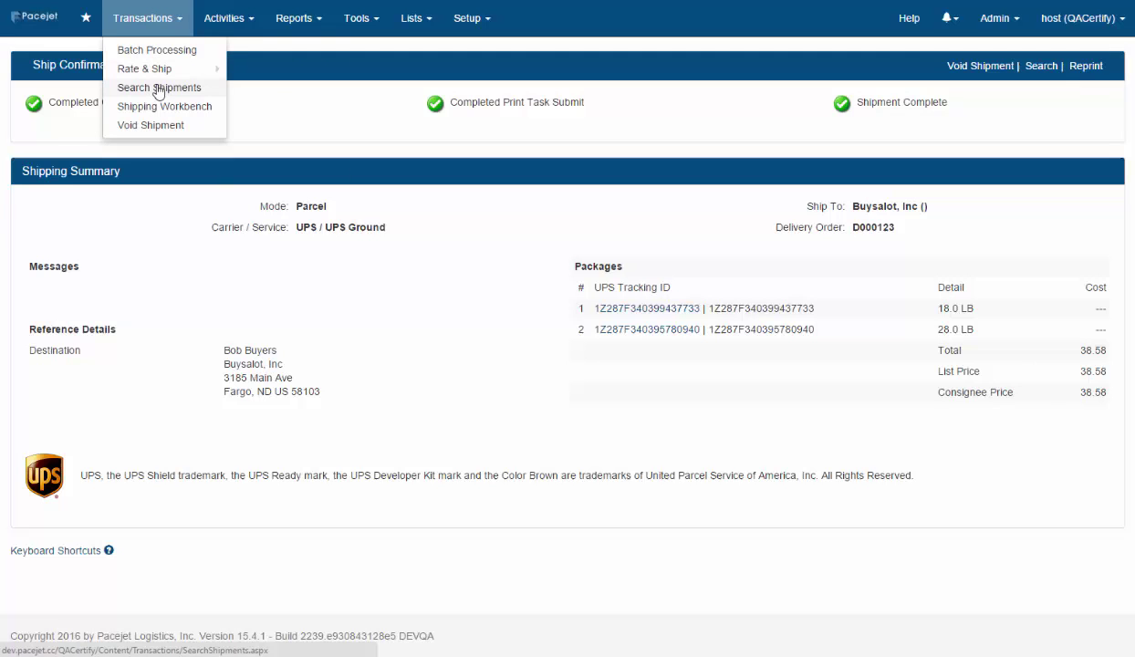
click(159, 89)
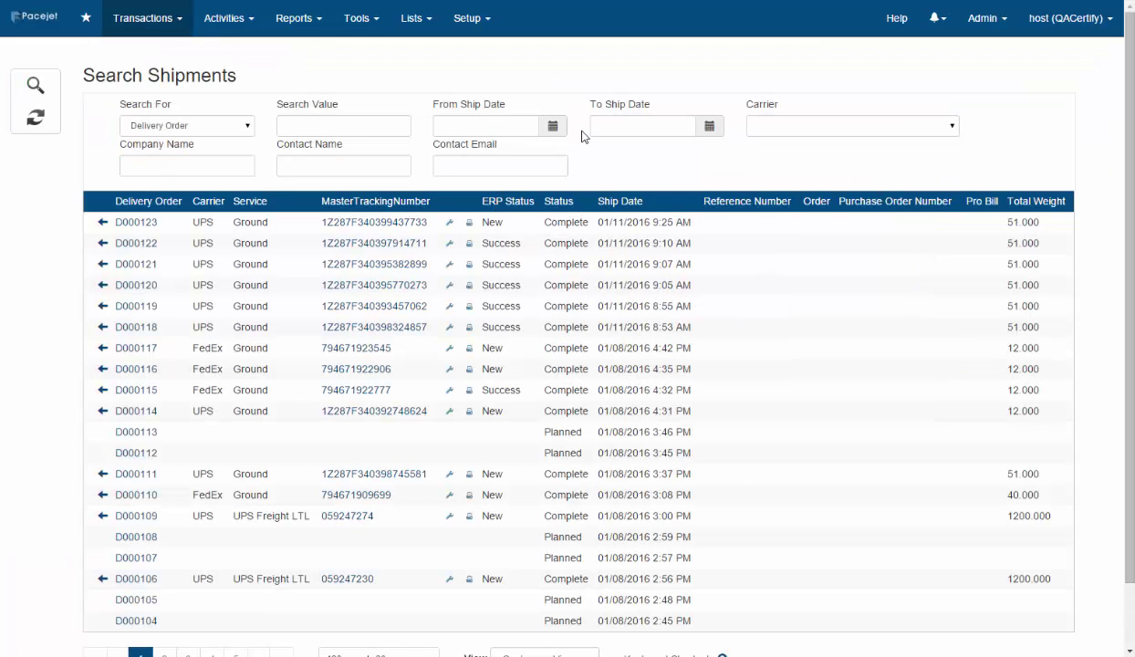
click(552, 126)
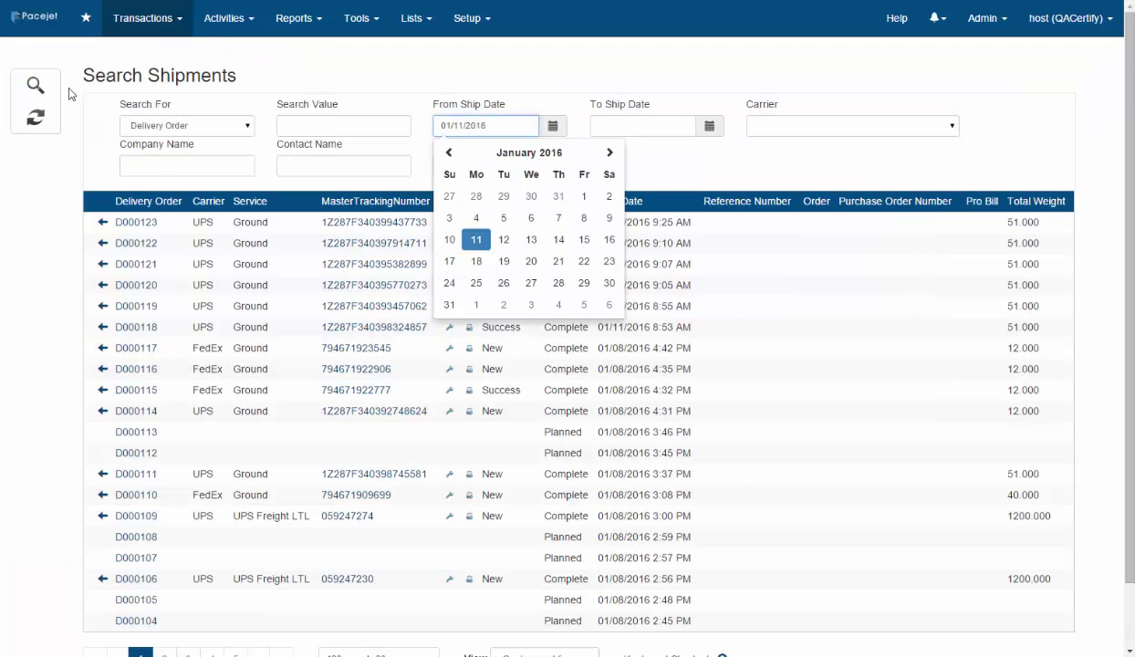
click(478, 241)
click(35, 85)
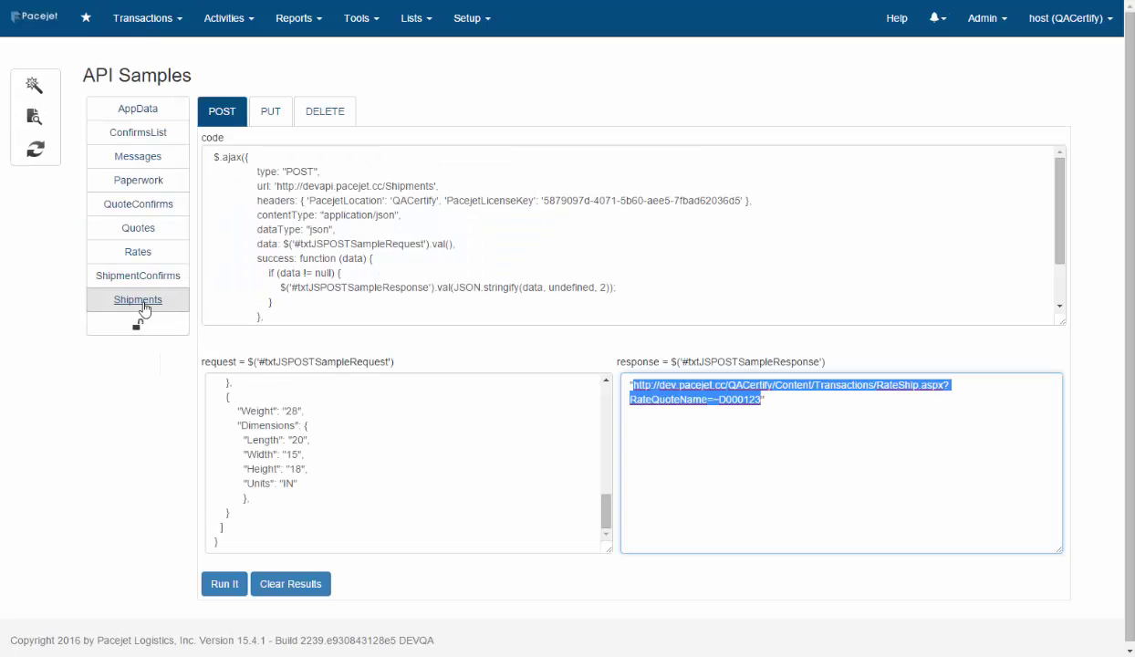
Show the ShipmentConfirms GET sample, copy D000123, and select the {TransactionID} placeholder.
click(133, 275)
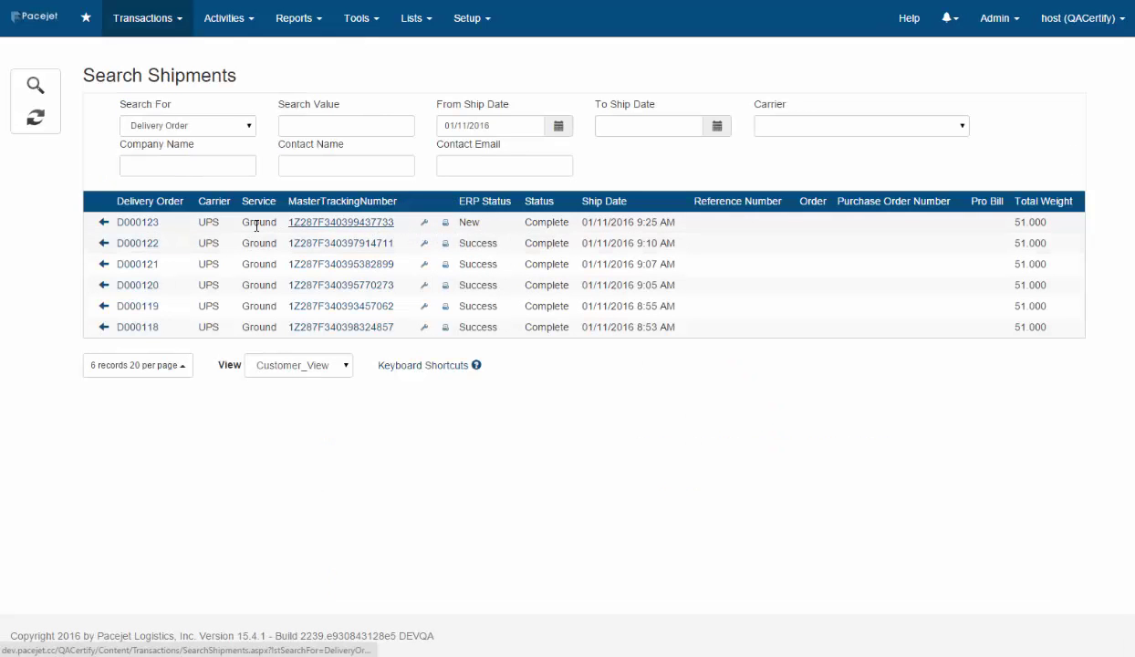
drag(160, 229, 116, 229)
key(ctrl+c)
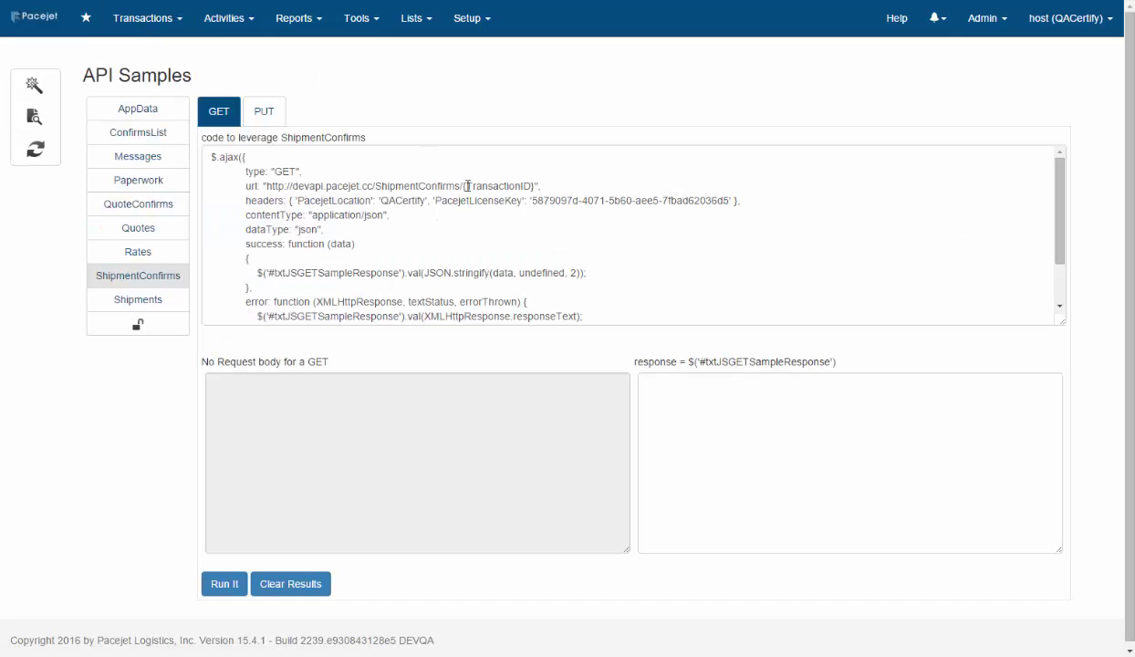
drag(462, 186, 535, 185)
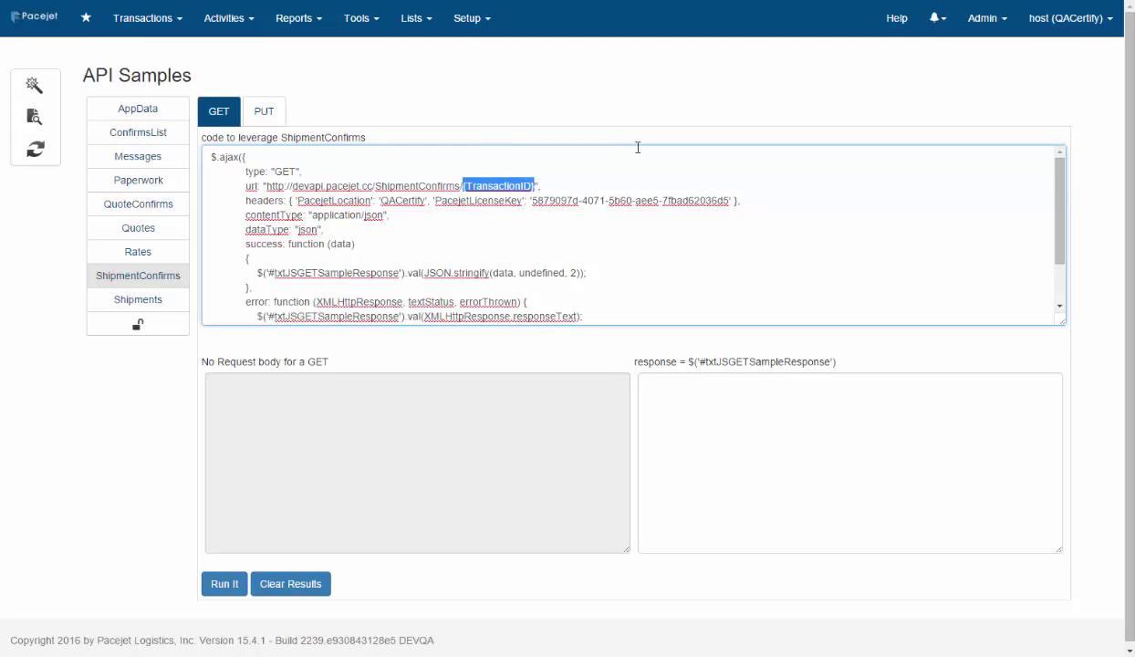
Put D000123 into the GET URL and run the ShipmentConfirms request.
key(ctrl+v)
click(225, 584)
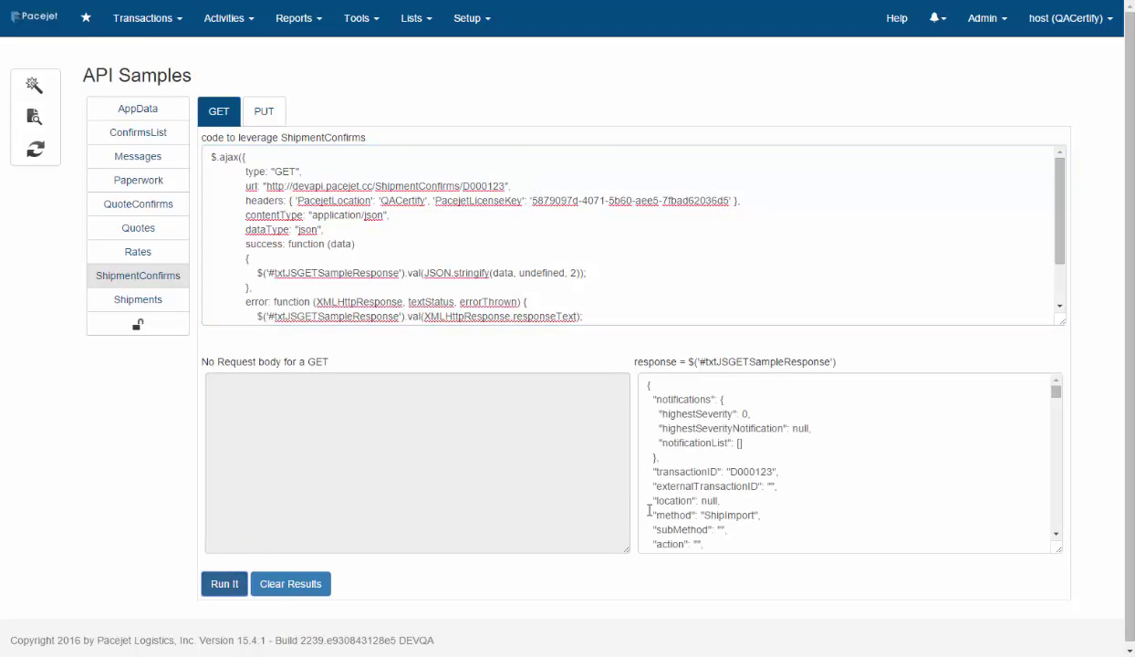
drag(1056, 392, 1057, 399)
Scroll through the returned JSON's carrier, routing, rate and package tracking details.
scroll(892, 410, up, 1)
scroll(827, 424, down, 2)
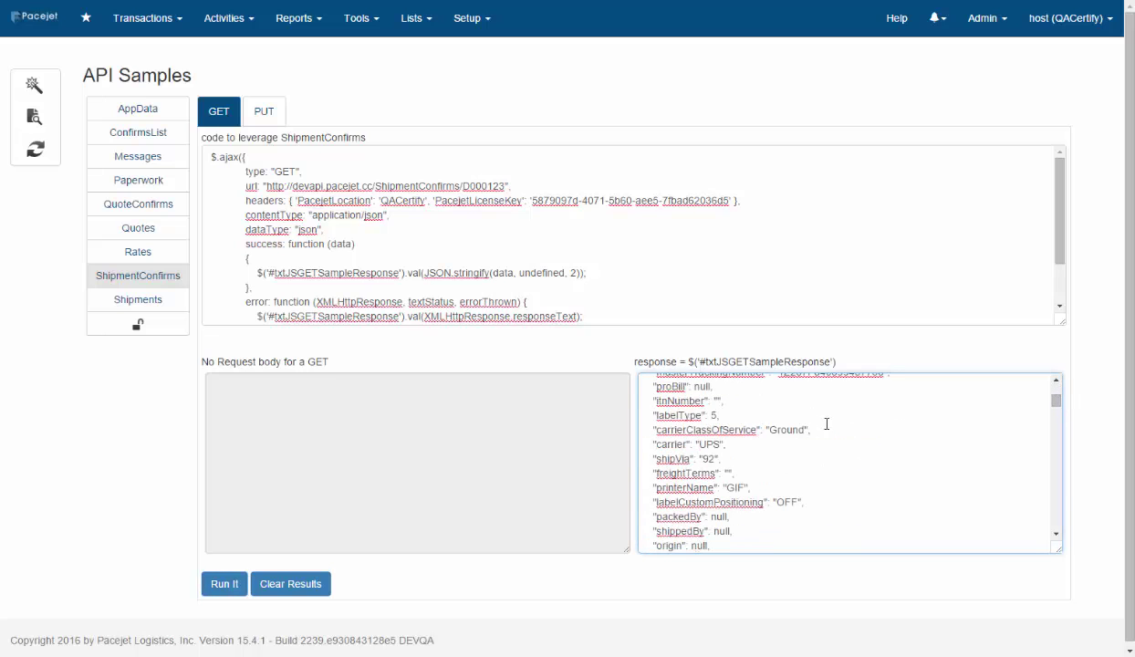
scroll(776, 437, down, 2)
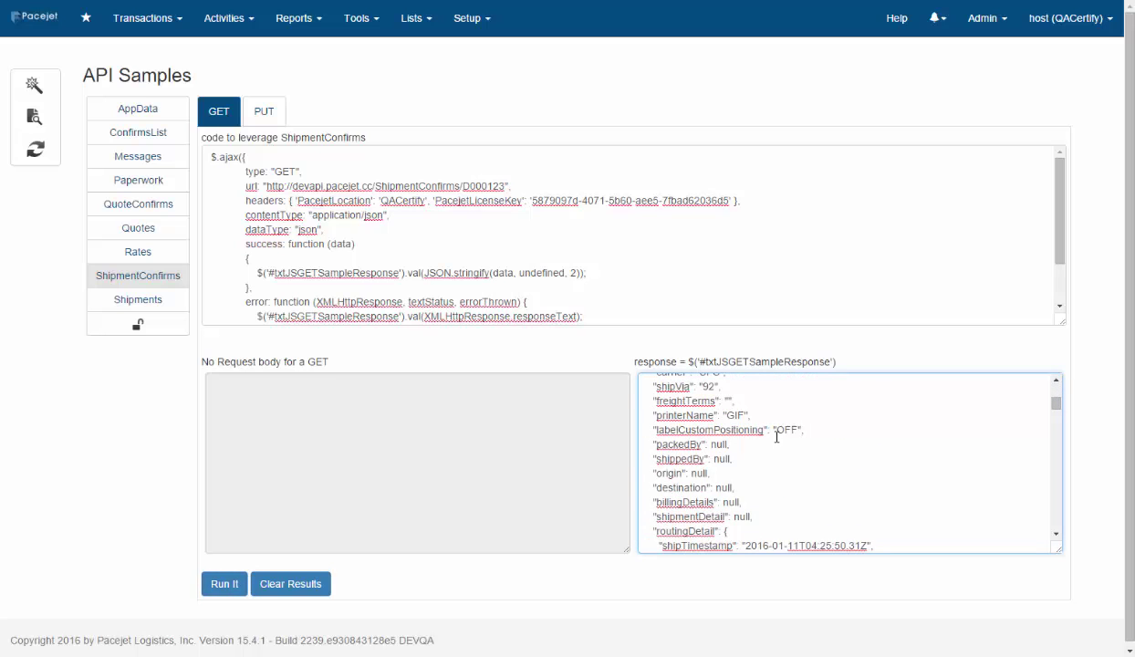
scroll(807, 430, down, 4)
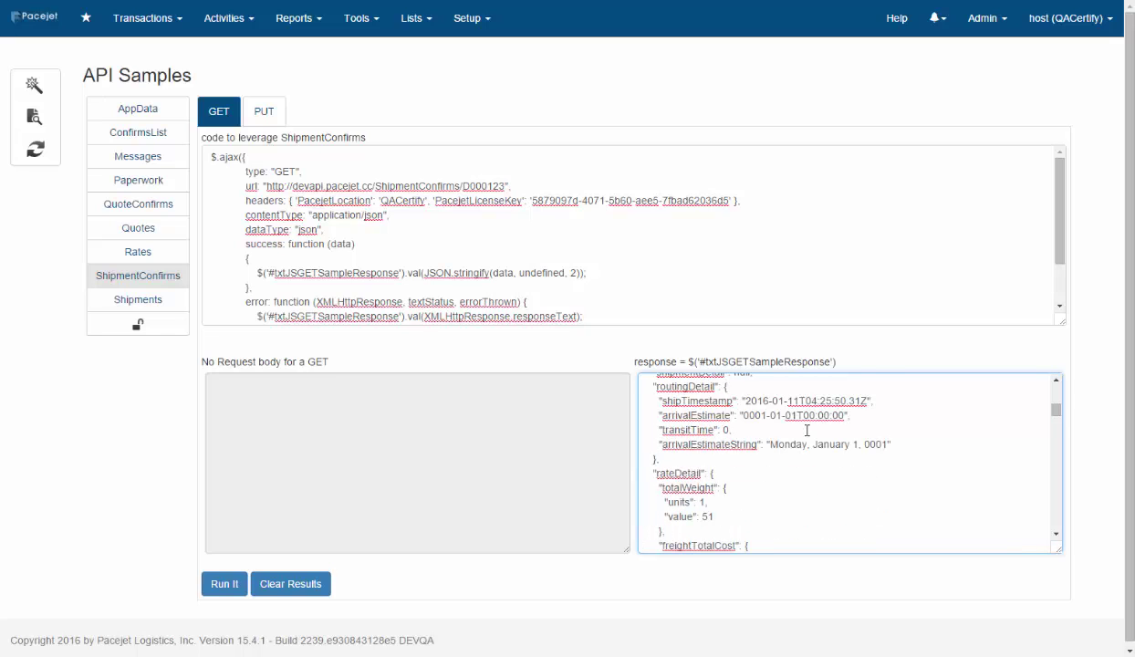
scroll(806, 430, down, 8)
scroll(859, 475, down, 2)
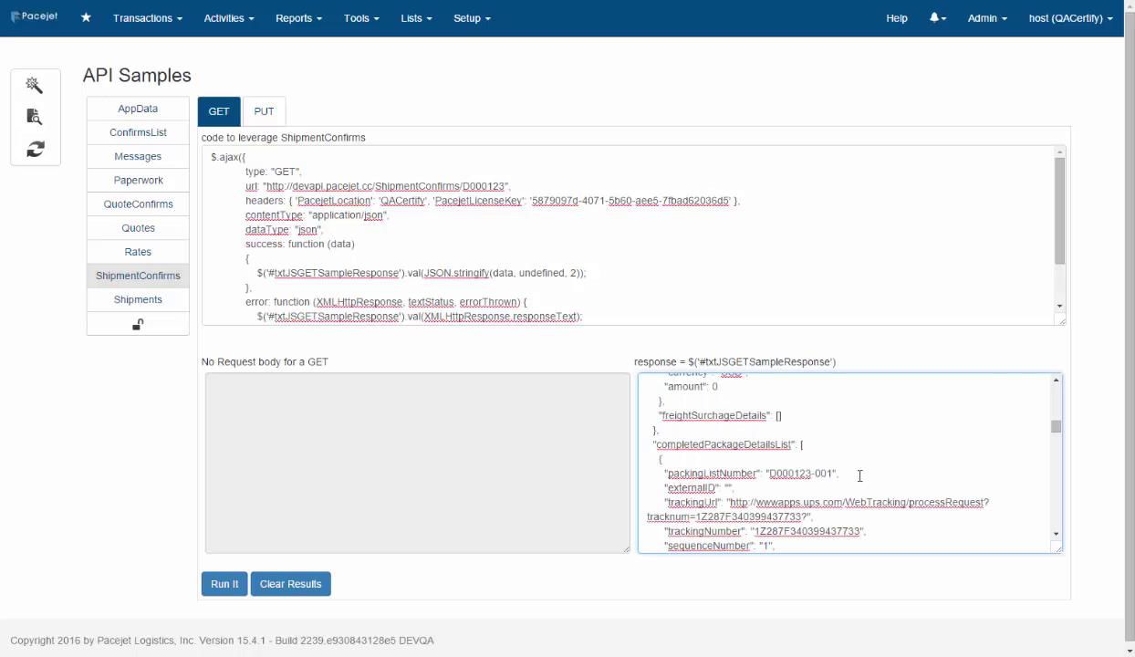
scroll(796, 436, down, 3)
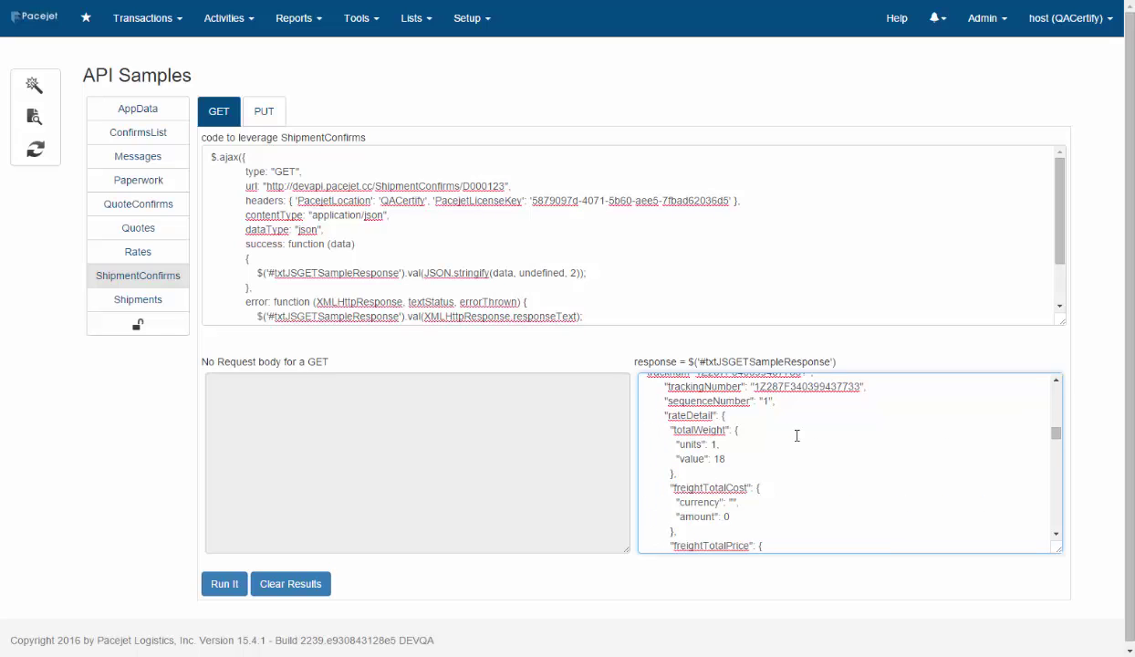
scroll(797, 435, down, 8)
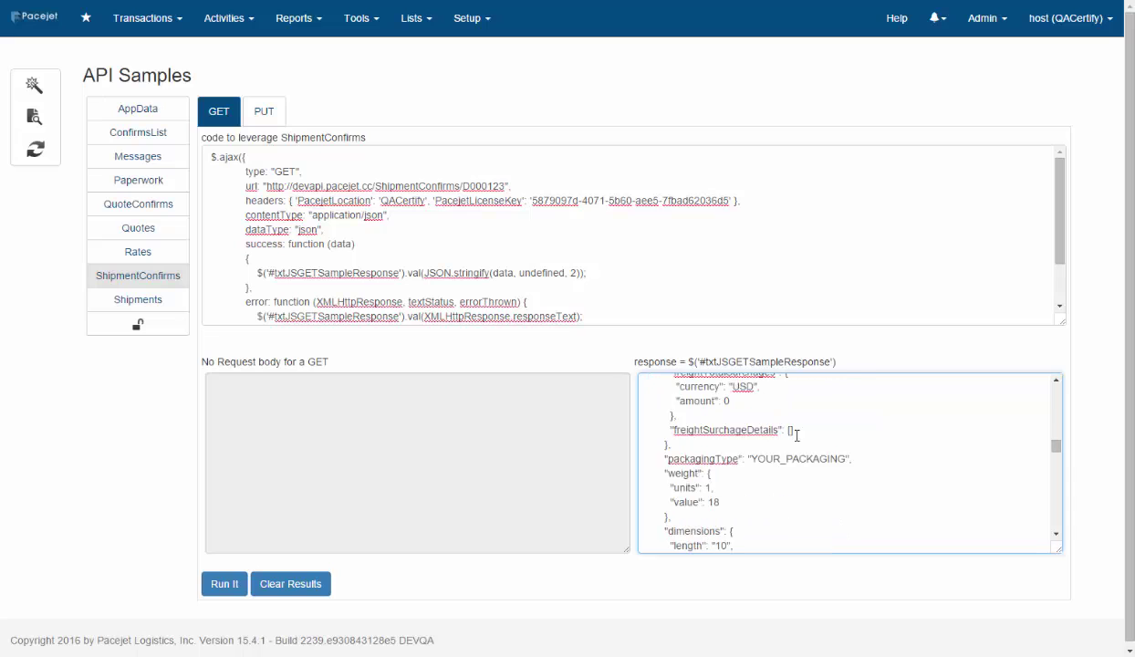
scroll(796, 436, down, 2)
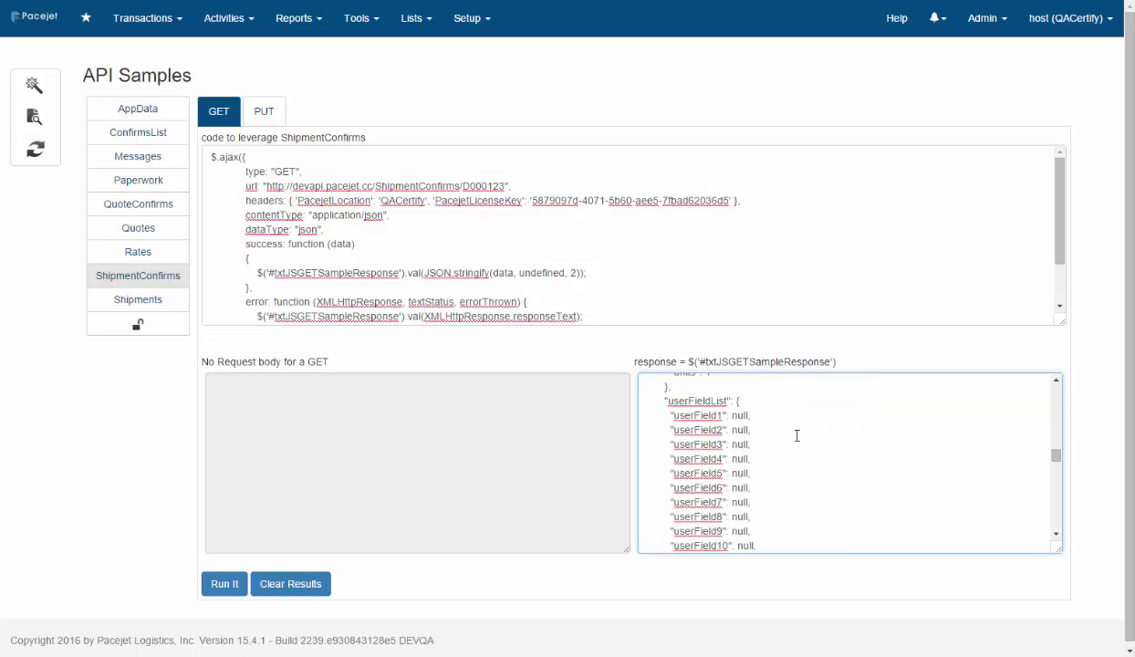
Set the ShipmentConfirms PUT request's DONumber to D000123 and send the success acknowledgement.
click(278, 117)
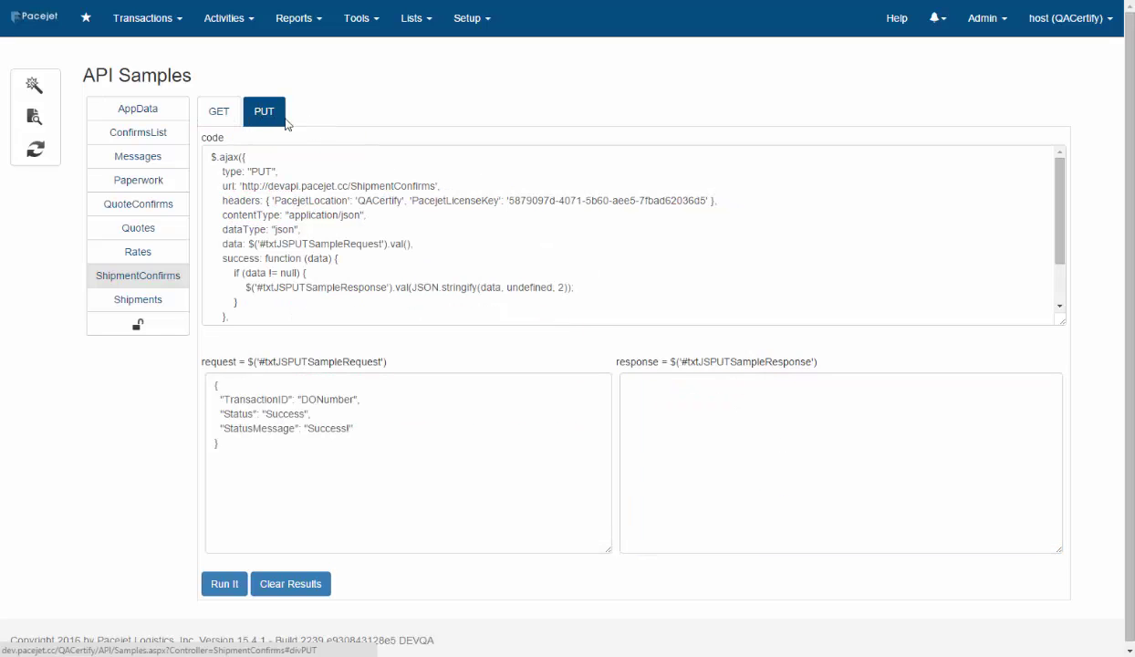
double_click(329, 399)
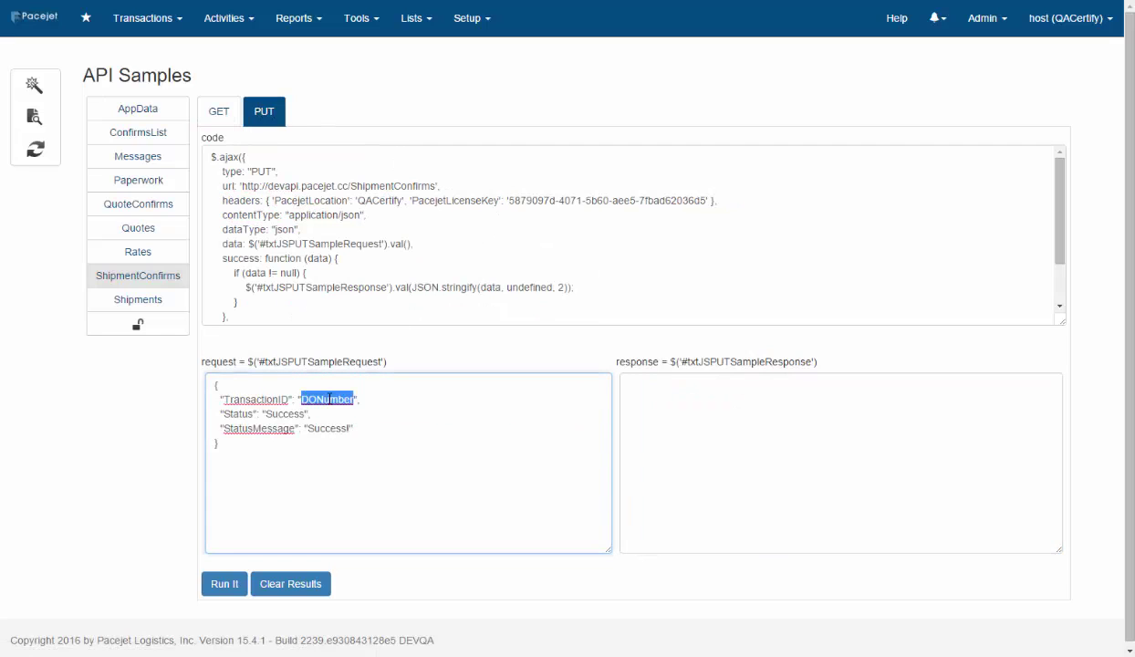
text(D000123)
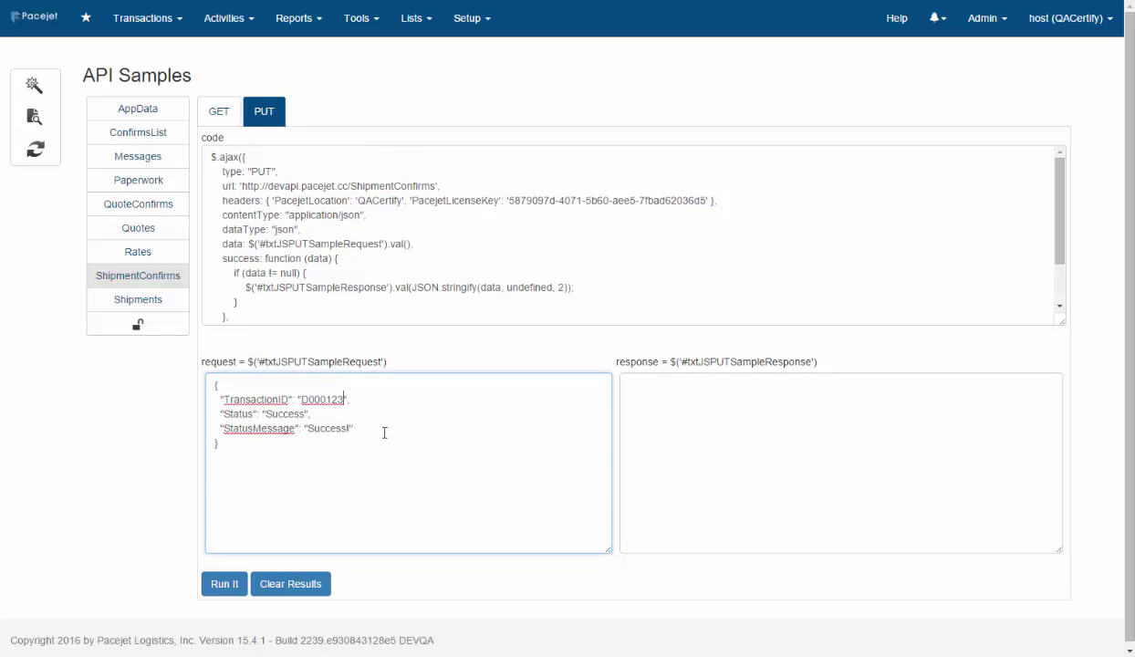
click(229, 587)
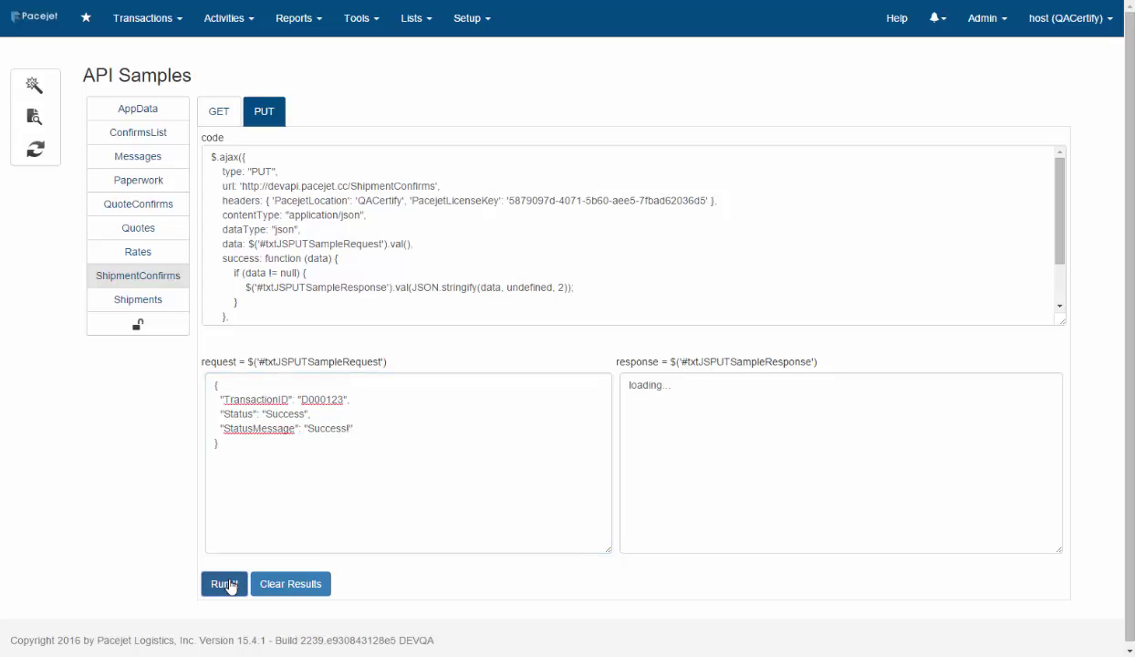